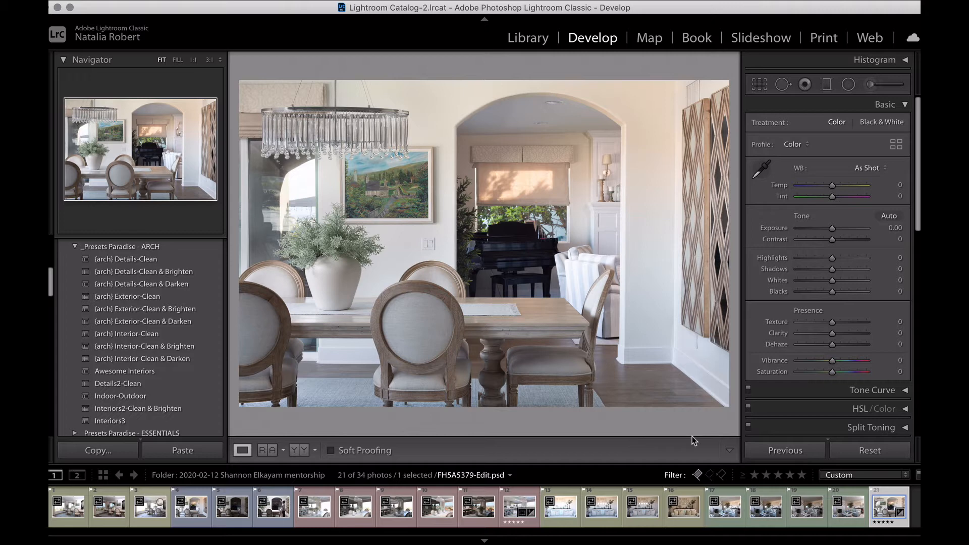
Set the white balance by sampling the wall between the archway and the wooden wall panels as neutral.
click(889, 104)
click(889, 104)
click(764, 171)
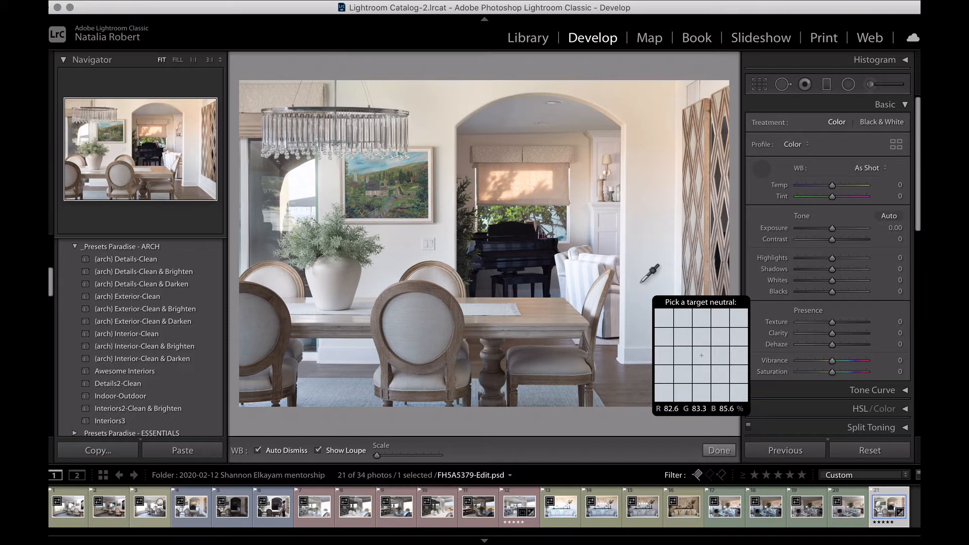
click(647, 191)
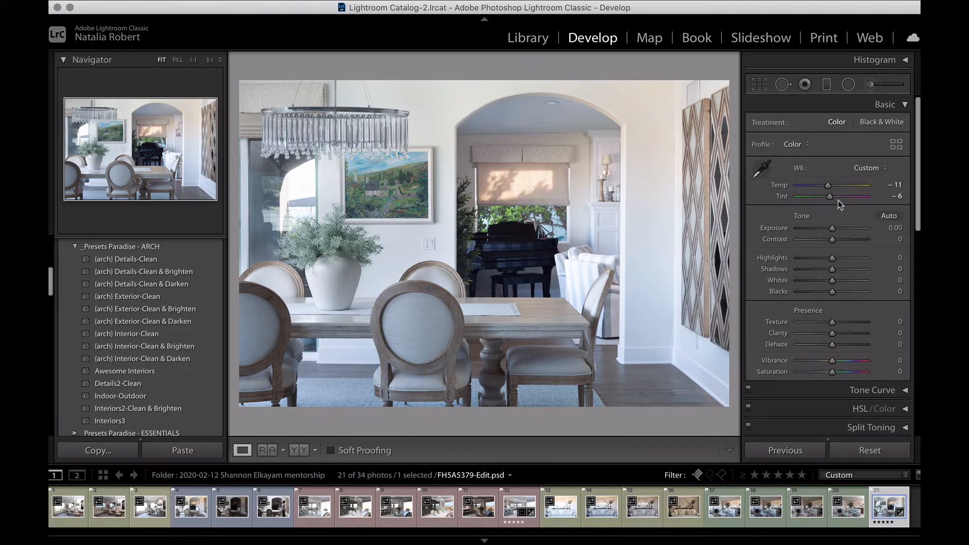
Undo the sampled white balance and manually cool the photo by setting Temp to -11.
key(cmd+z)
mouse_move(832, 187)
mouse_down()
mouse_move(841, 198)
mouse_move(820, 198)
mouse_move(831, 198)
mouse_up()
key(super+z)
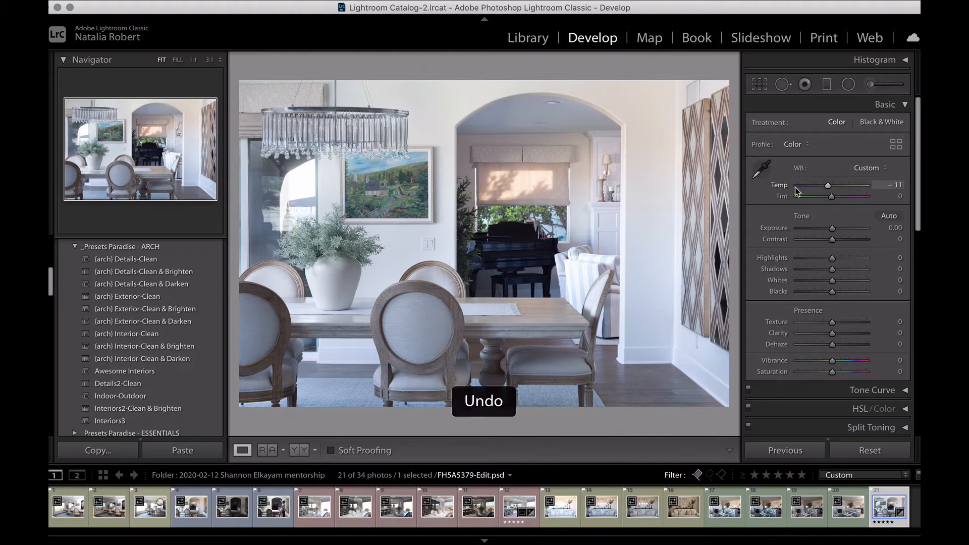
Resample the wall beside the archway as neutral and fine-tune the white balance to Temp -14 and Tint -7.
click(763, 172)
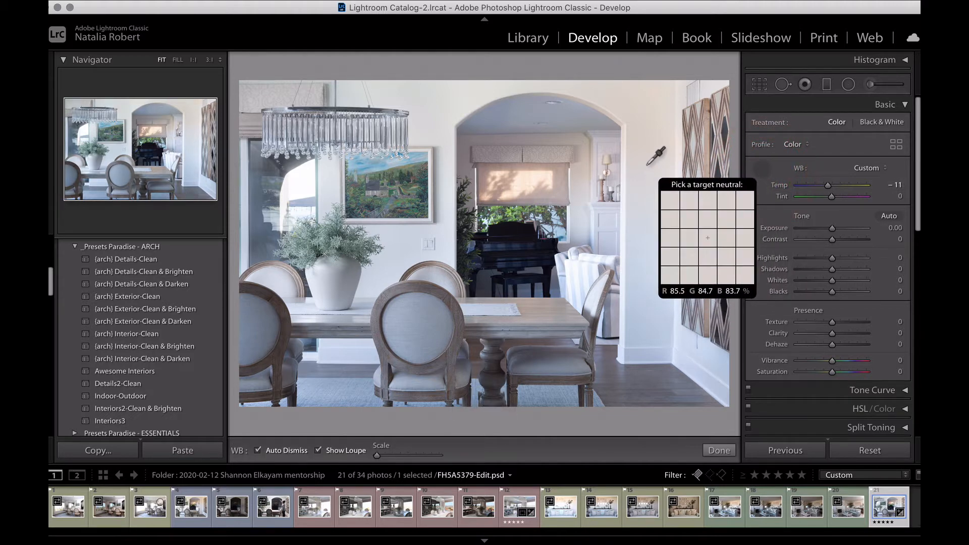
click(647, 167)
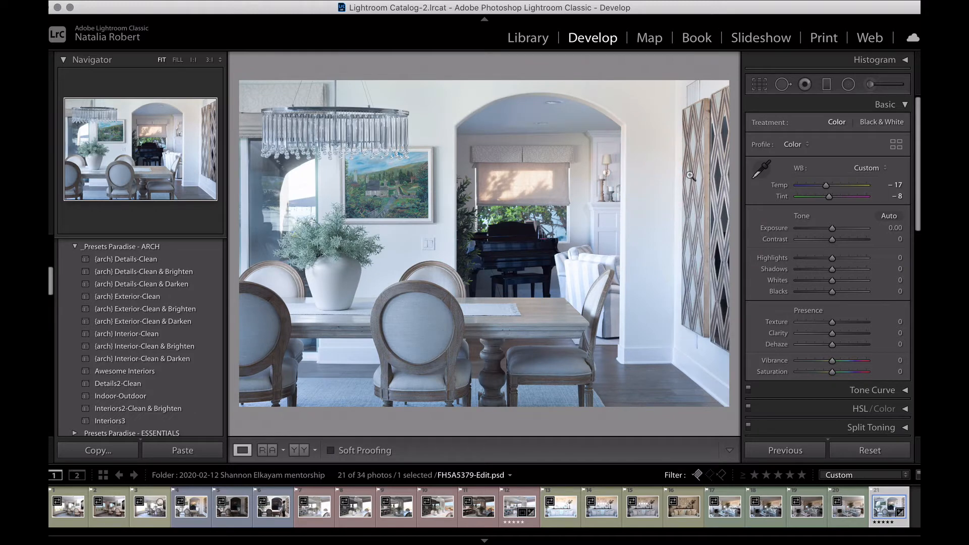
drag(829, 197, 830, 198)
click(829, 196)
Expand the HSL/Color adjustments and examine the Hue, Saturation and Luminance controls alongside the basic adjustments.
scroll(780, 285, down, 3)
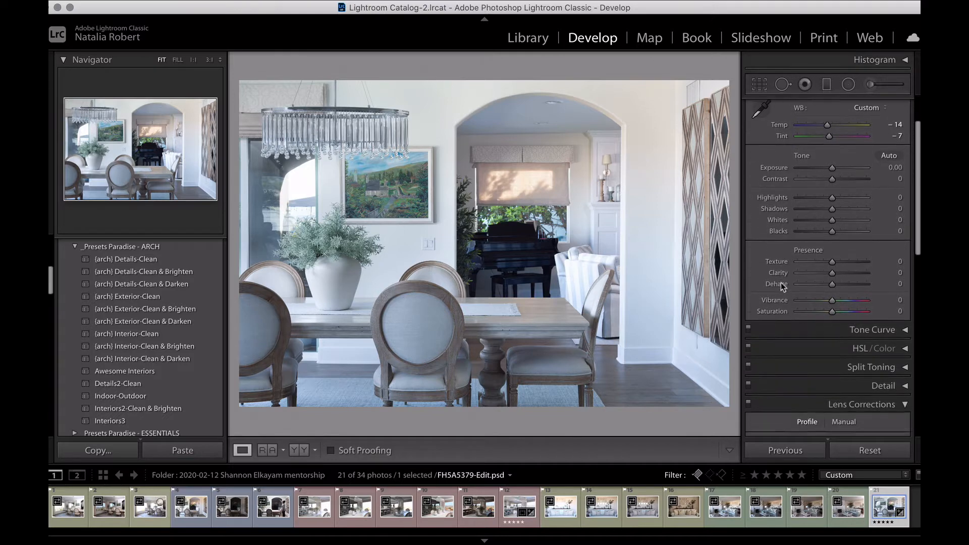
scroll(780, 283, down, 1)
click(804, 325)
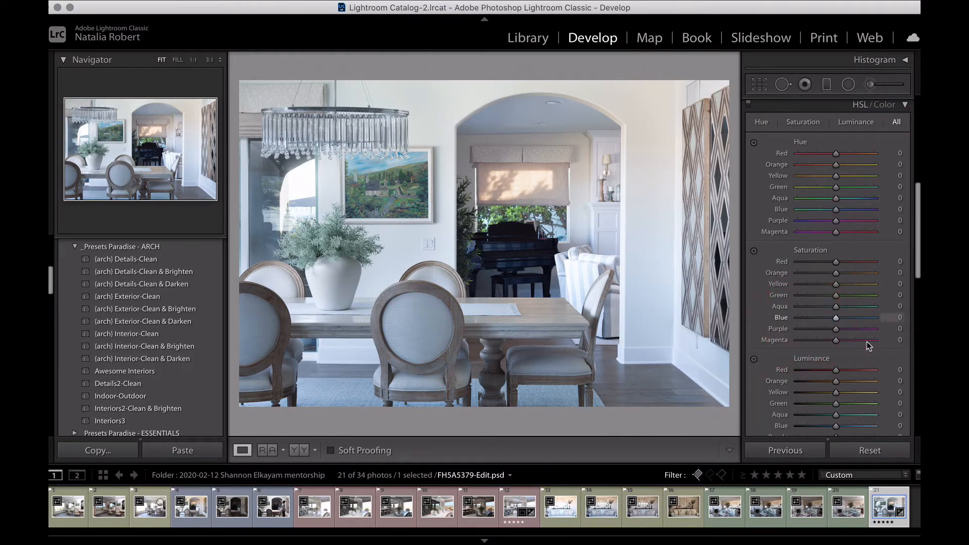
scroll(866, 349, up, 10)
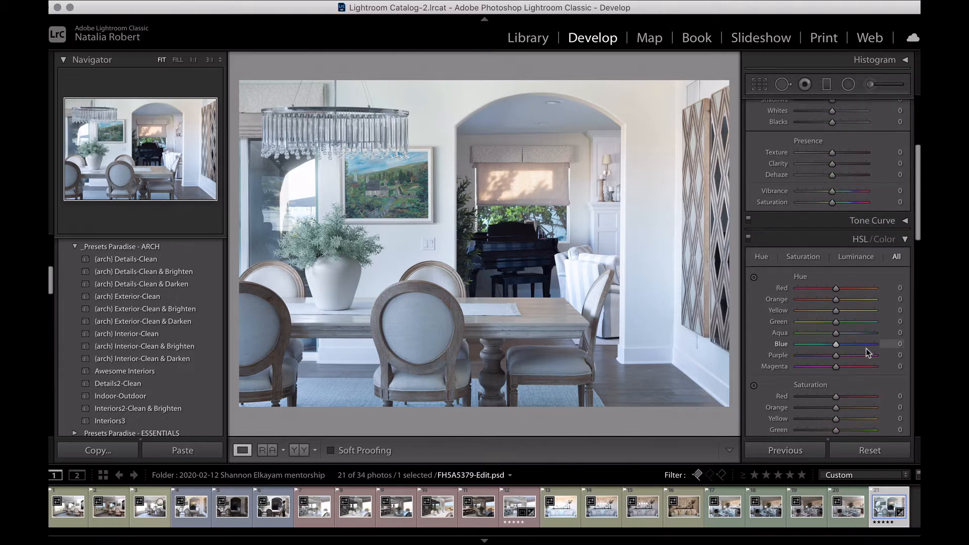
scroll(867, 348, up, 1)
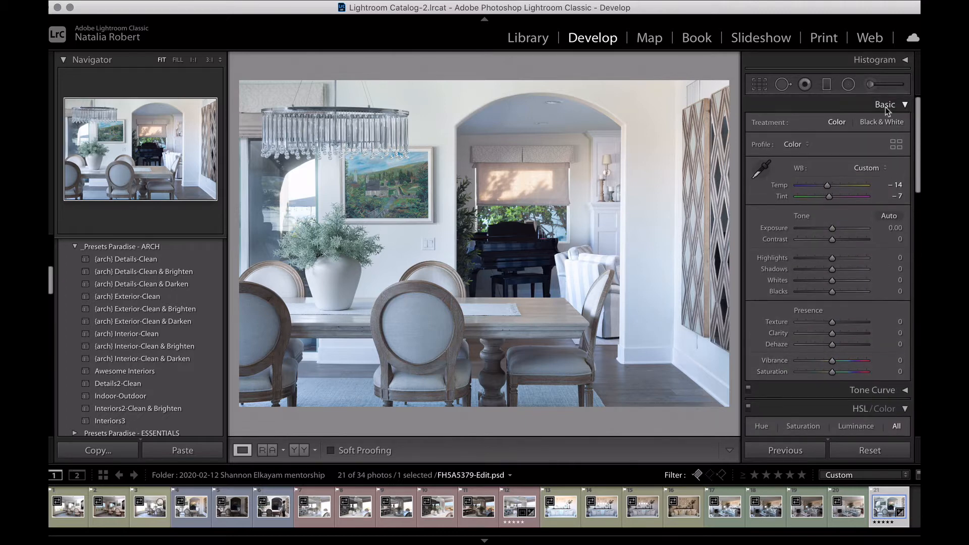
scroll(850, 310, down, 6)
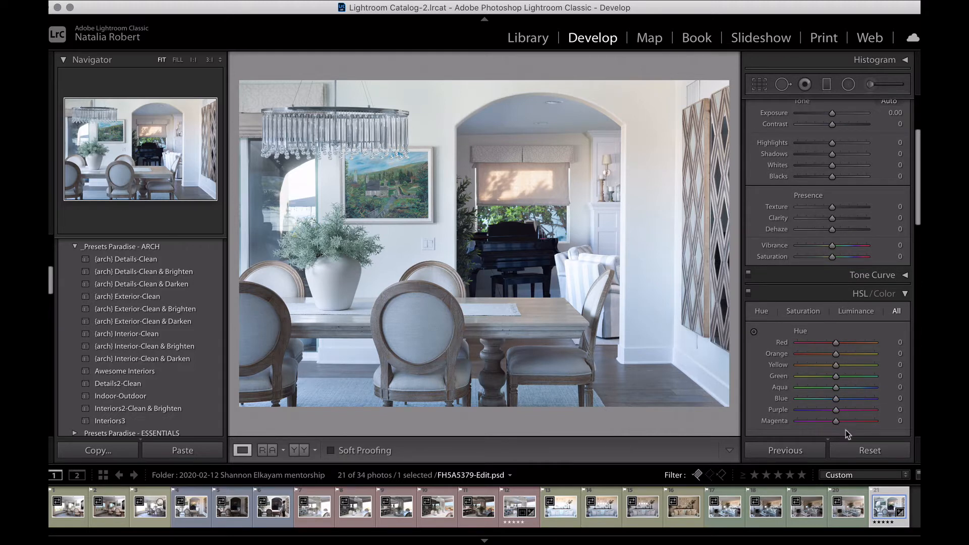
scroll(862, 346, down, 10)
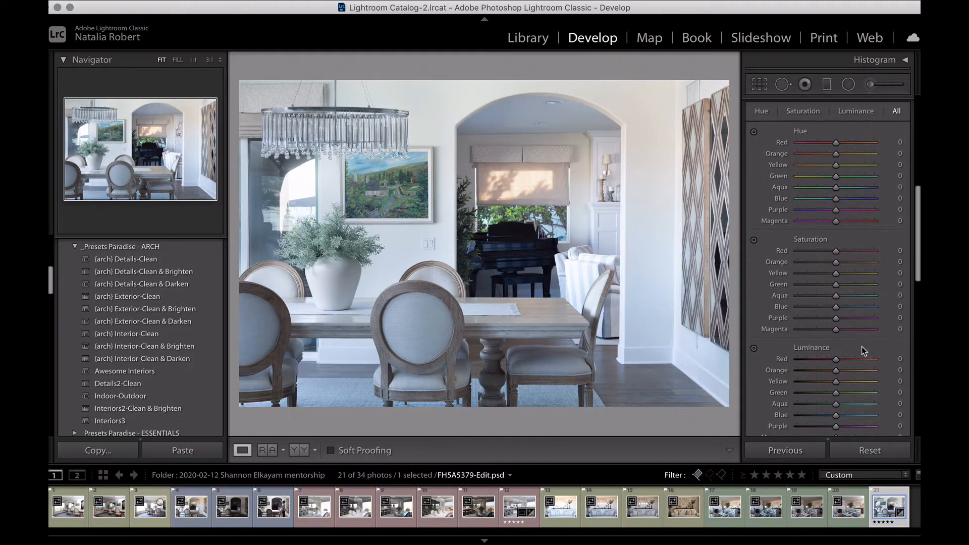
scroll(862, 346, up, 2)
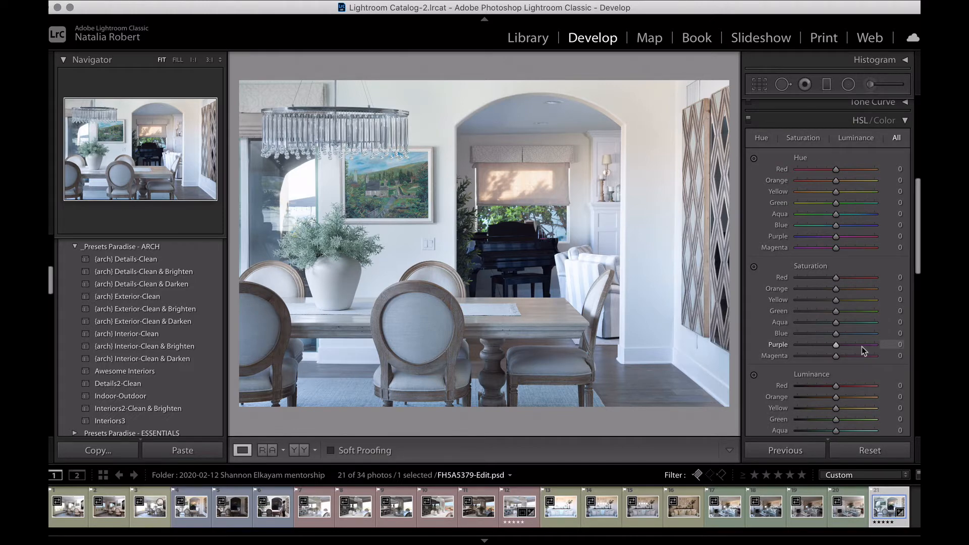
scroll(862, 346, down, 2)
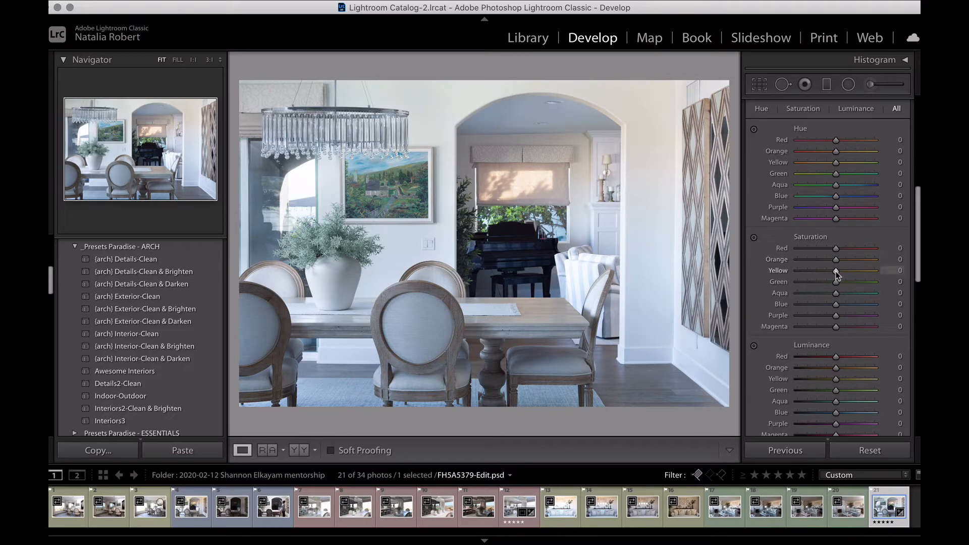
Try strongly reducing the yellow saturation, and reset it to 0.
drag(837, 274, 833, 275)
drag(828, 271, 826, 272)
drag(822, 271, 801, 271)
double_click(801, 270)
Reset the white balance Temp and Tint to 0.
scroll(802, 271, up, 10)
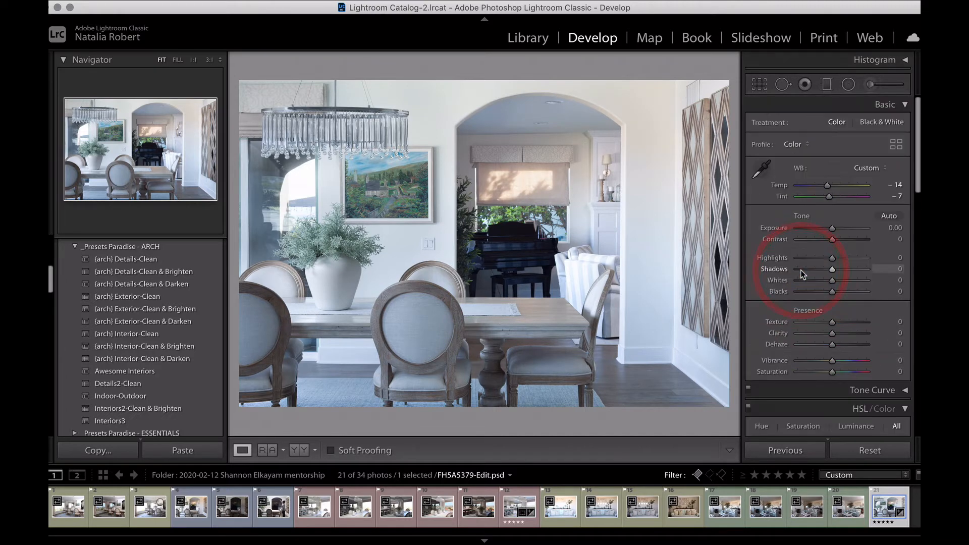
click(827, 186)
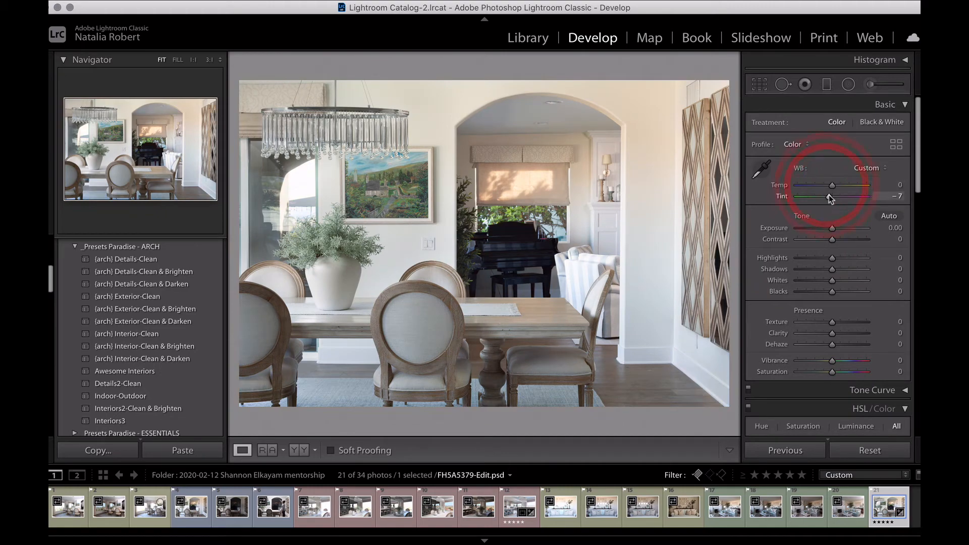
double_click(829, 195)
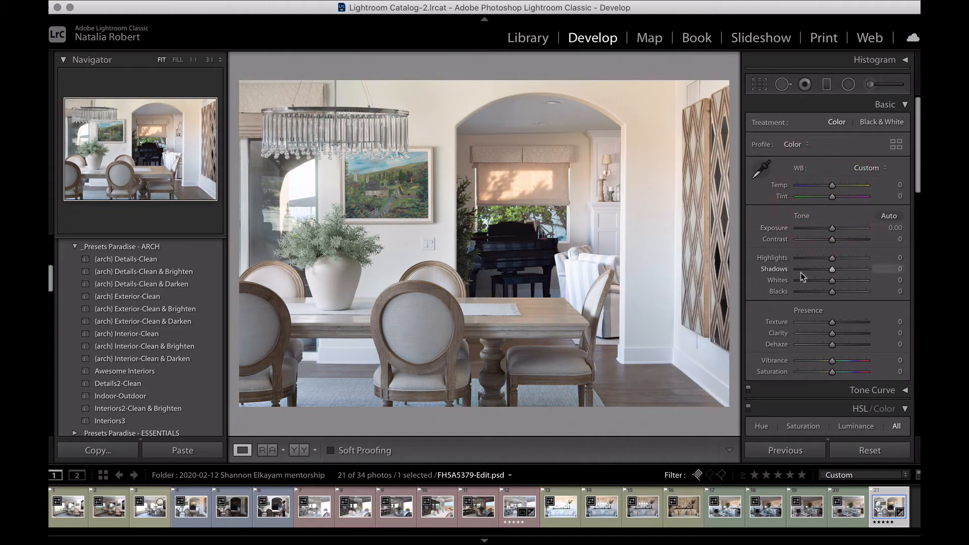
Set saturation to -24 for orange and -69 for yellow, and luminance to +15 for orange and +48 for yellow.
scroll(802, 273, down, 10)
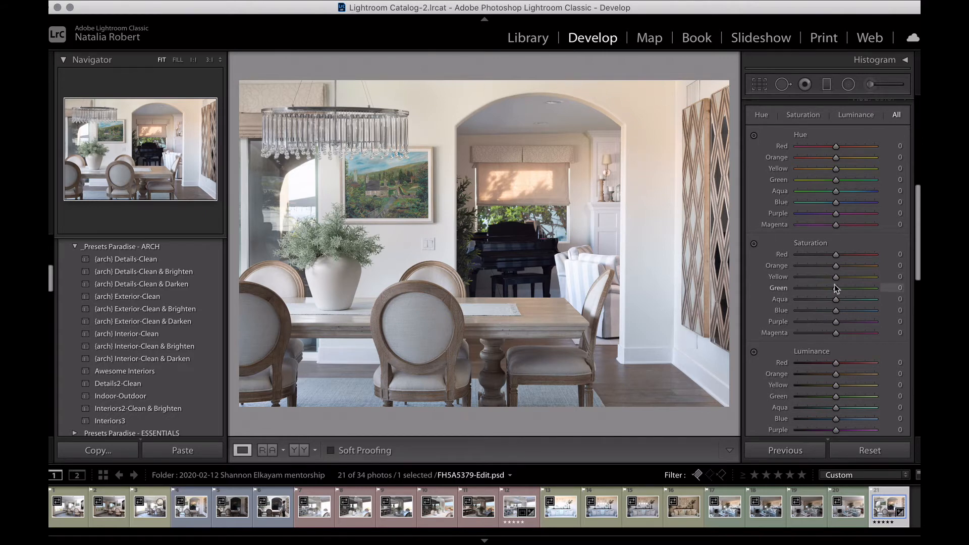
drag(834, 277, 807, 278)
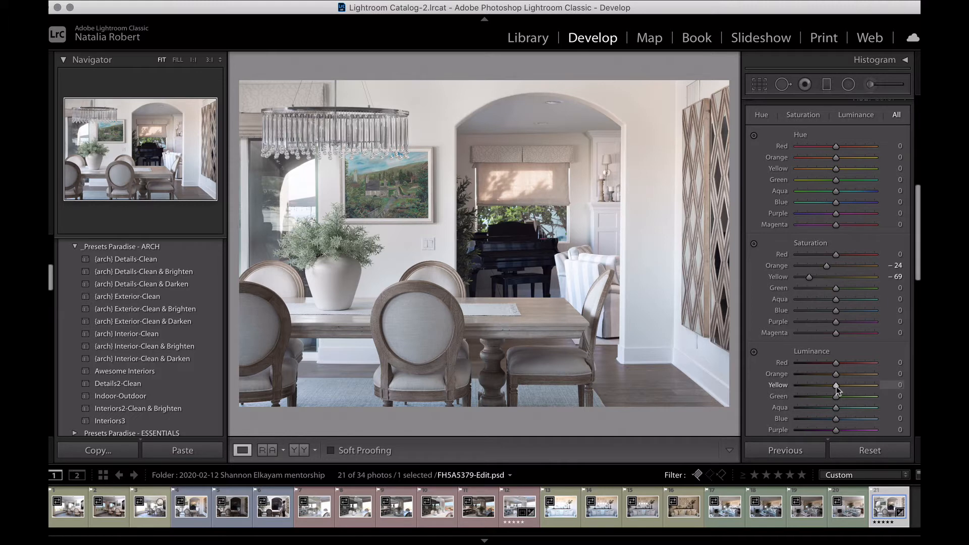
drag(836, 386, 852, 386)
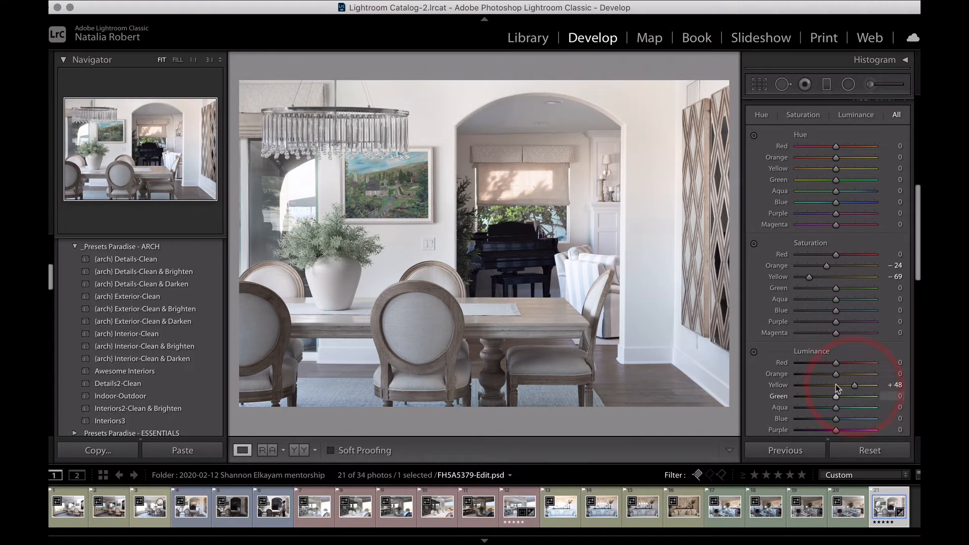
drag(835, 375, 840, 374)
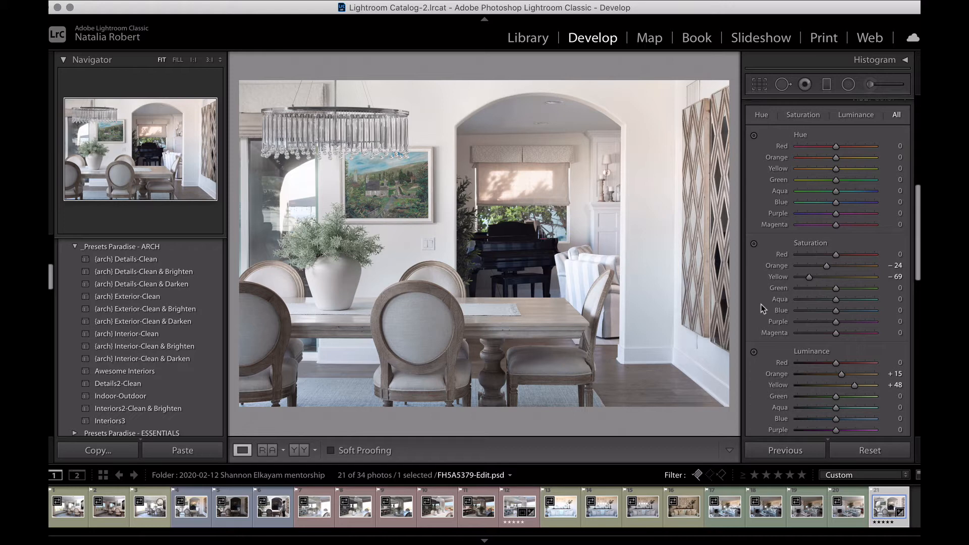
Reset the orange and yellow saturation and luminance adjustments to 0.
double_click(809, 278)
double_click(827, 265)
double_click(841, 374)
double_click(853, 386)
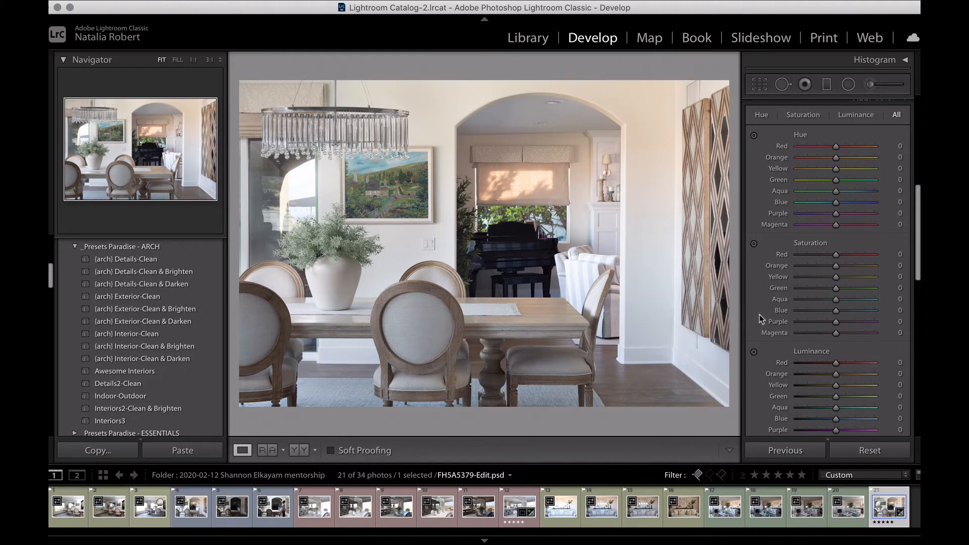
Activate the Adjustment Brush and look over its effect and brush settings.
scroll(758, 302, up, 4)
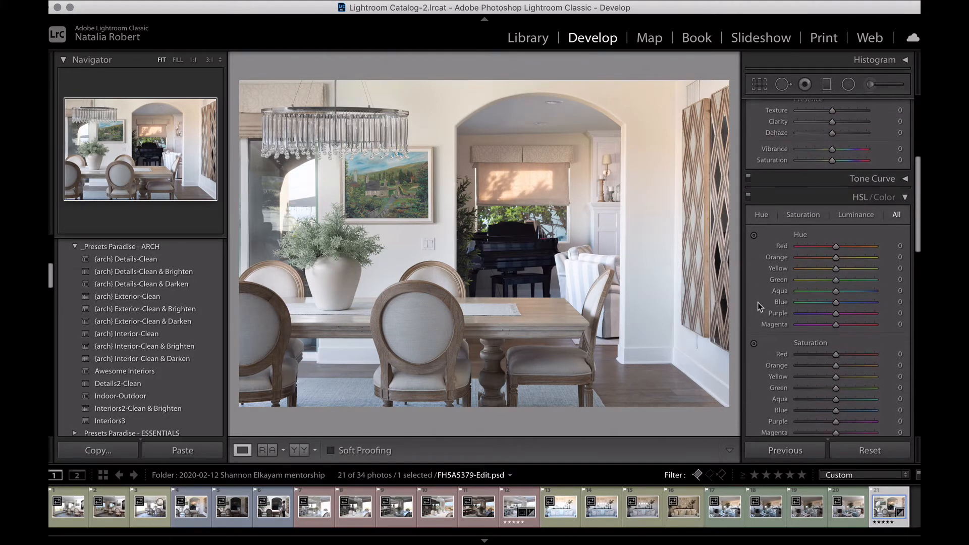
scroll(758, 302, up, 5)
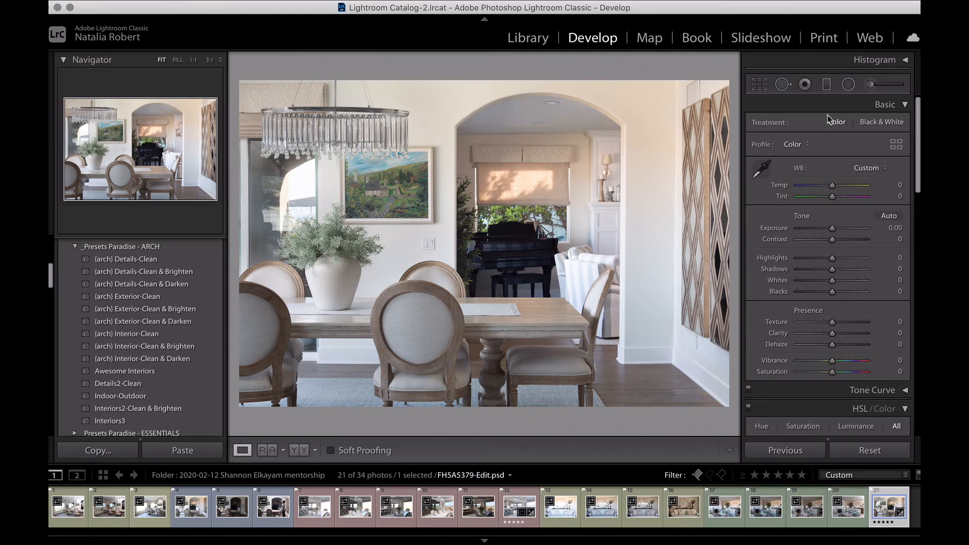
click(871, 86)
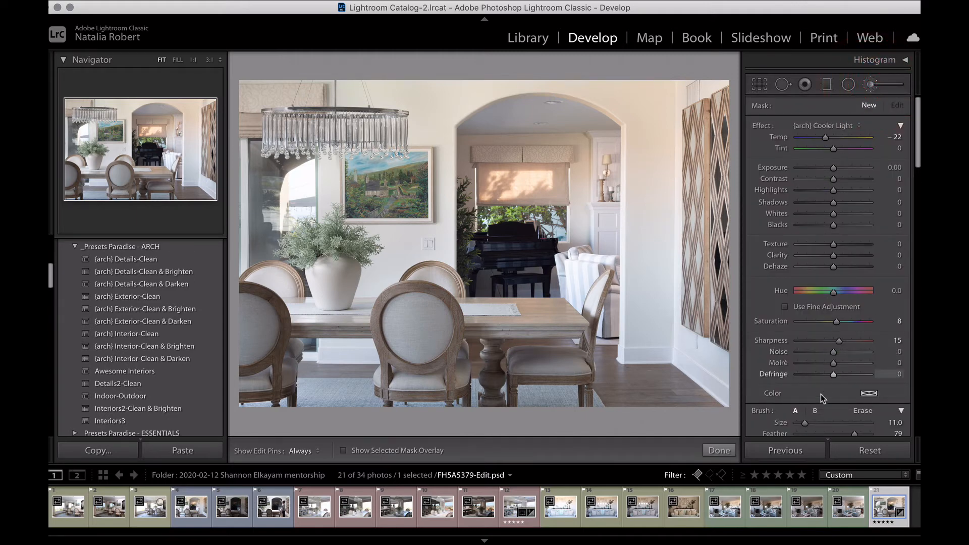
scroll(761, 357, down, 5)
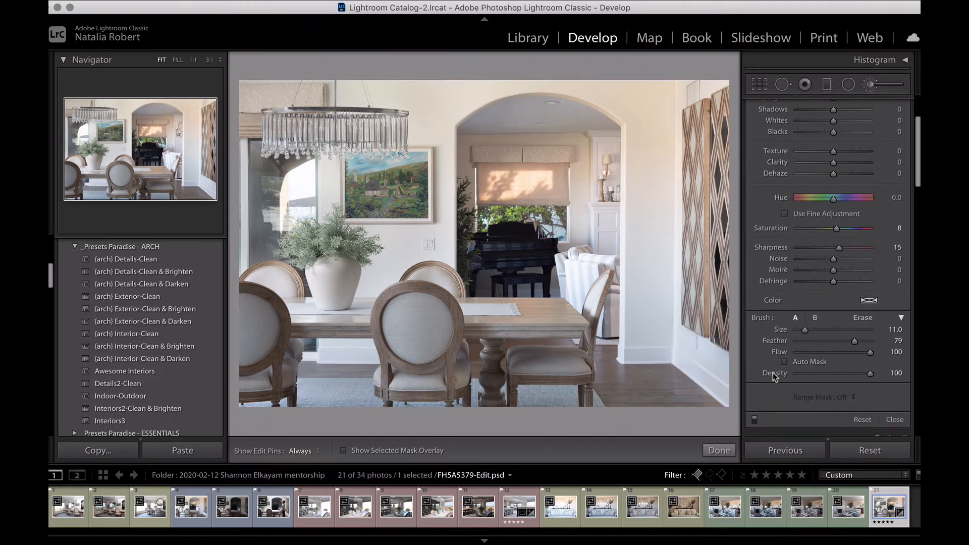
scroll(758, 350, up, 5)
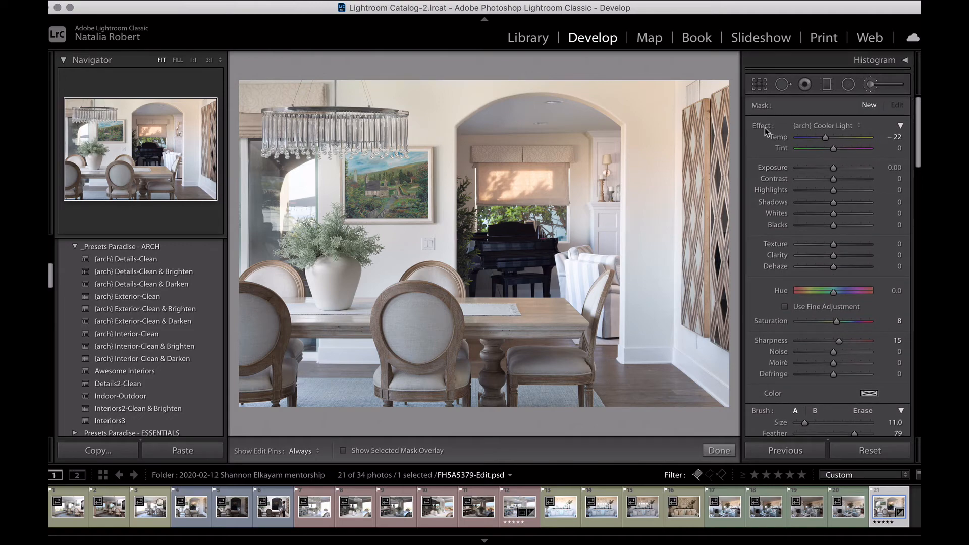
Browse the brush effect presets and choose (arch) Cooler Light for the new mask.
click(826, 126)
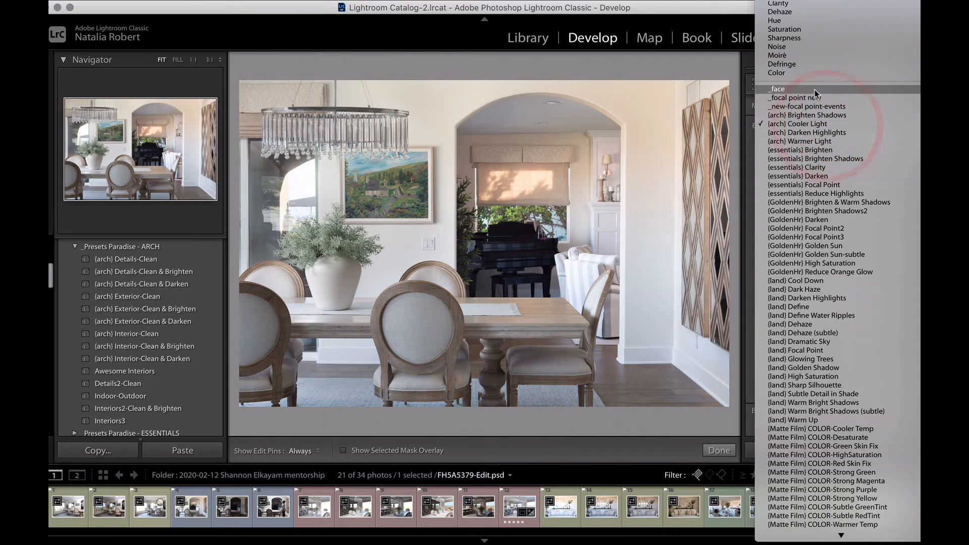
scroll(817, 92, up, 3)
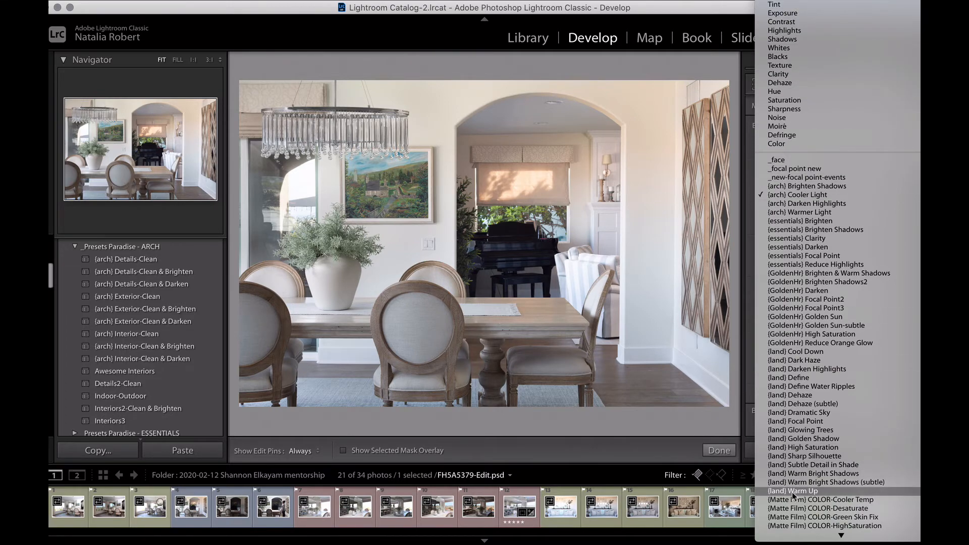
scroll(797, 399, down, 20)
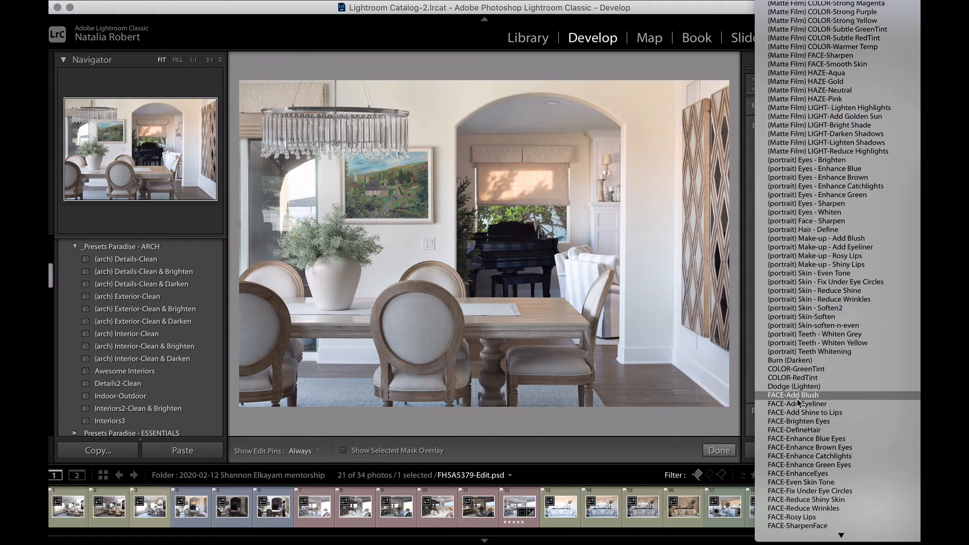
scroll(798, 401, up, 20)
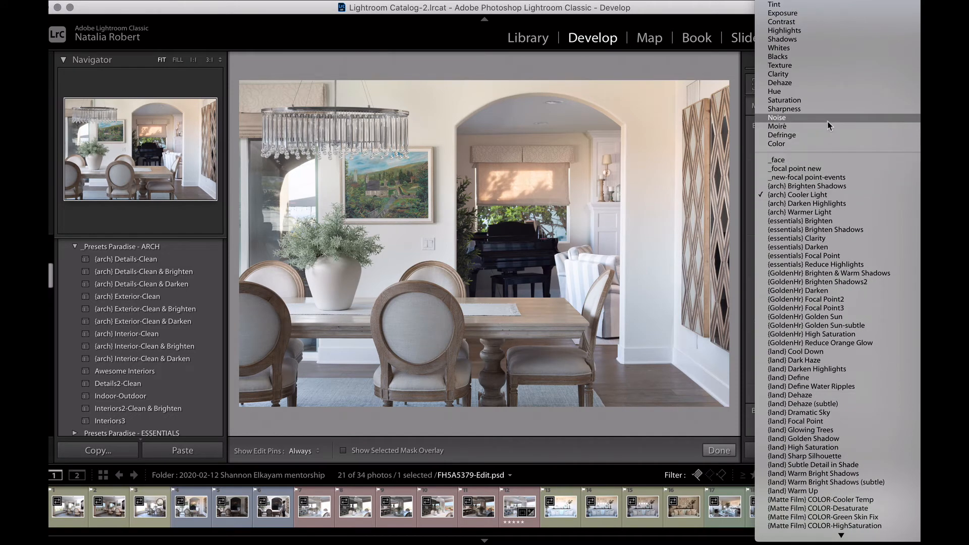
click(811, 195)
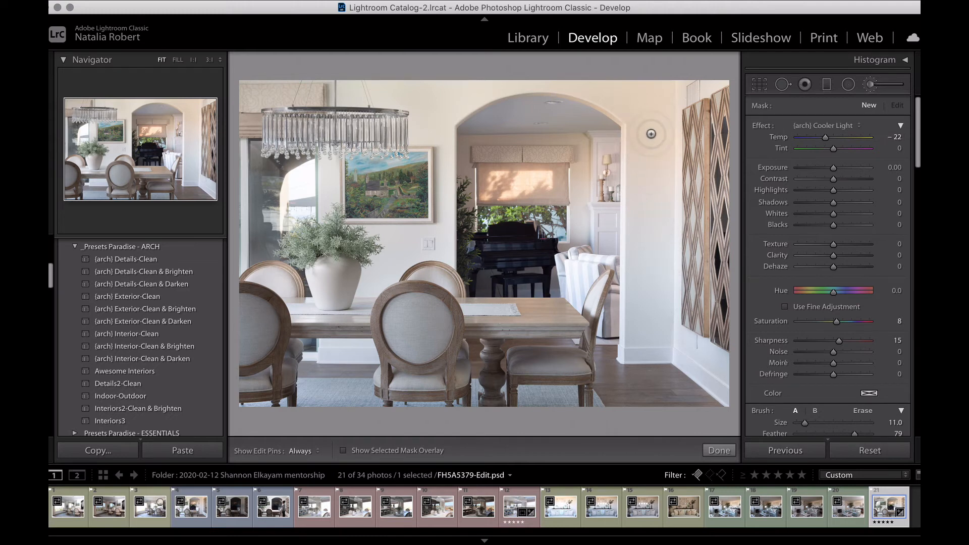
Set the Adjustment Brush size to about 17.1 for painting the warm wall.
scroll(652, 134, up, 4)
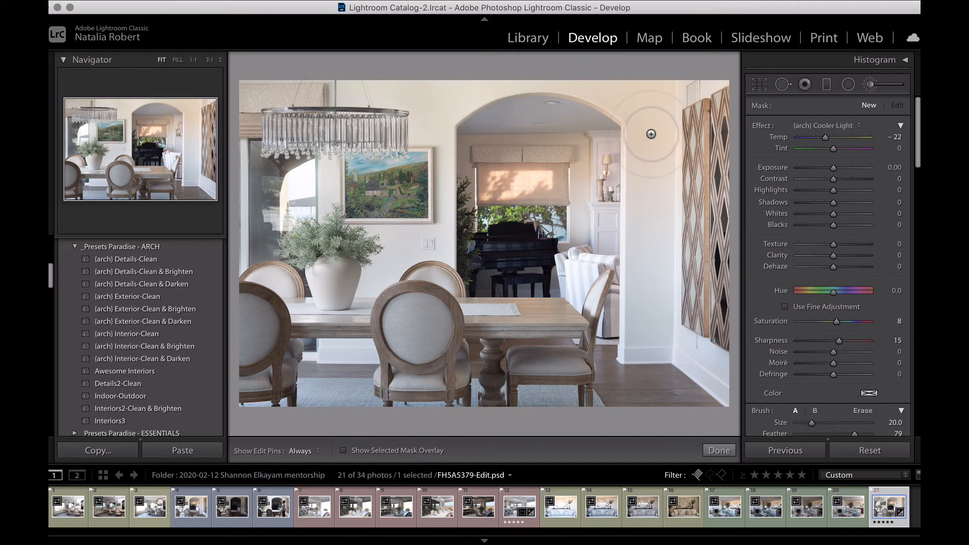
scroll(651, 133, down, 2)
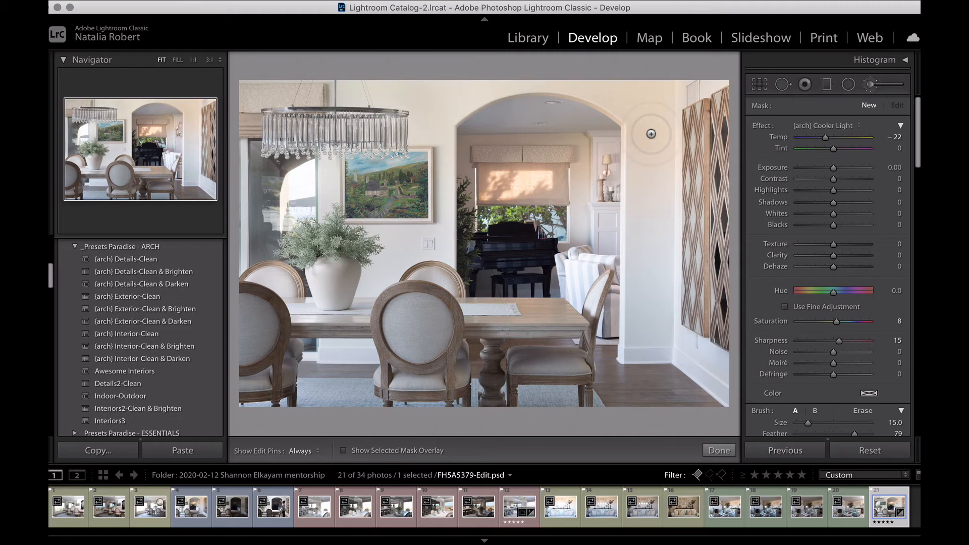
scroll(768, 371, down, 3)
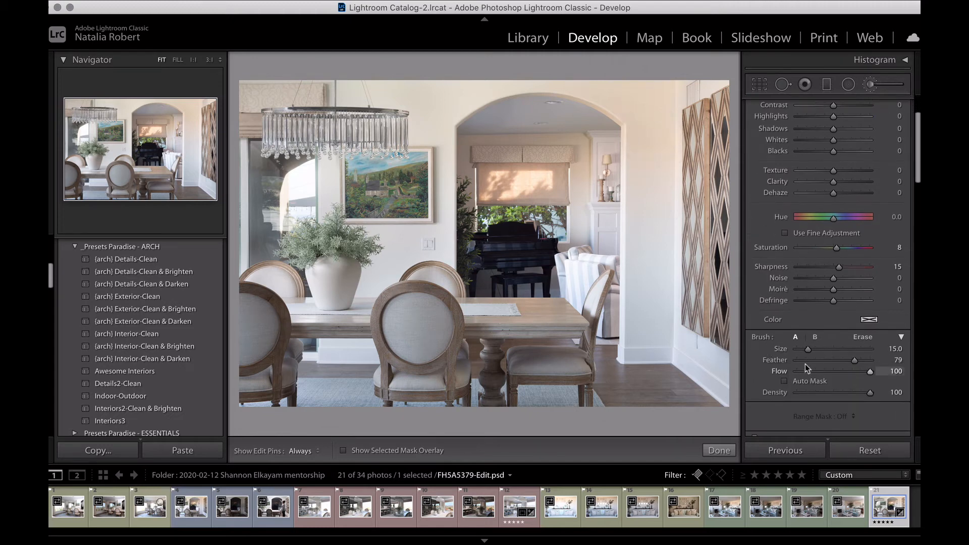
mouse_move(808, 349)
mouse_down()
mouse_move(818, 350)
mouse_move(809, 351)
mouse_up()
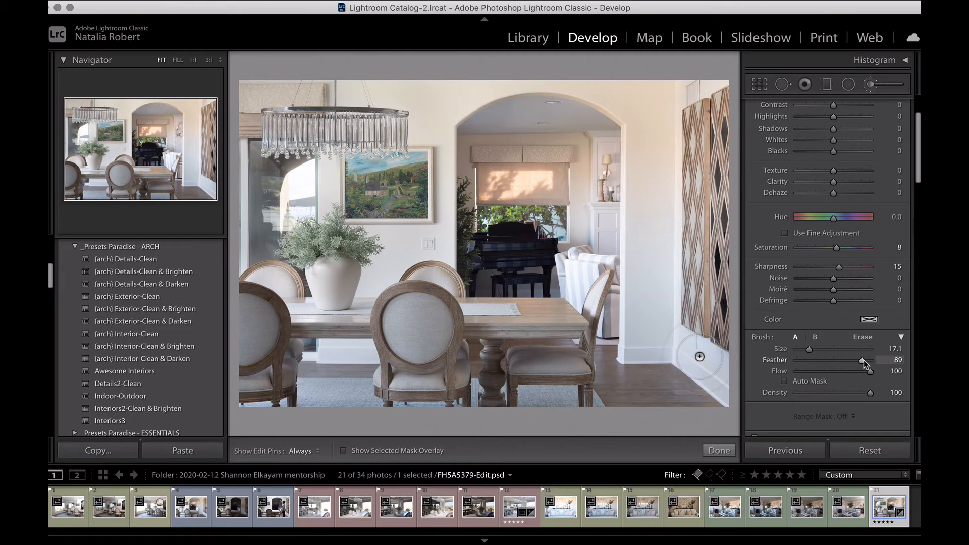
Set the Adjustment Brush feather to 76 and its size to 27.0.
mouse_move(864, 361)
mouse_down()
mouse_move(874, 362)
mouse_move(804, 364)
mouse_move(881, 372)
mouse_up()
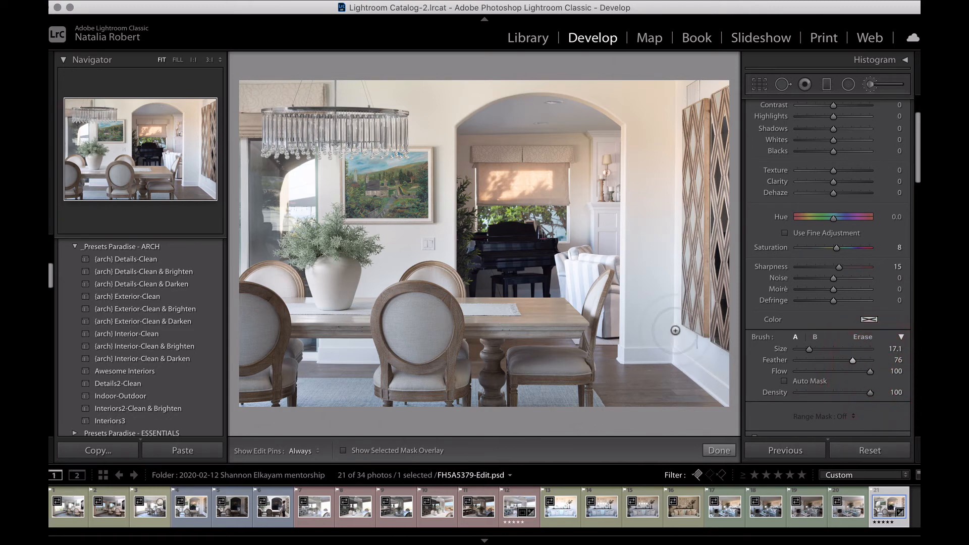
scroll(755, 213, up, 3)
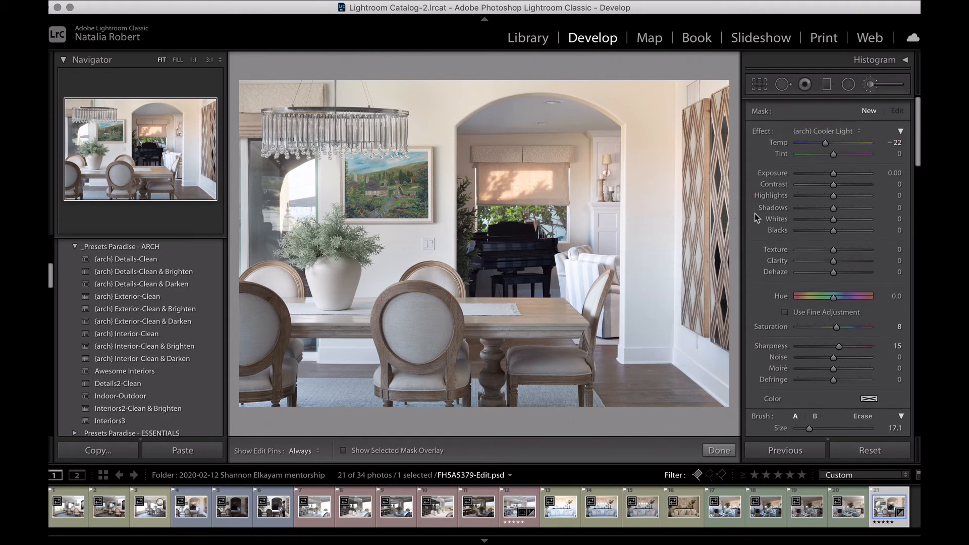
scroll(652, 179, up, 3)
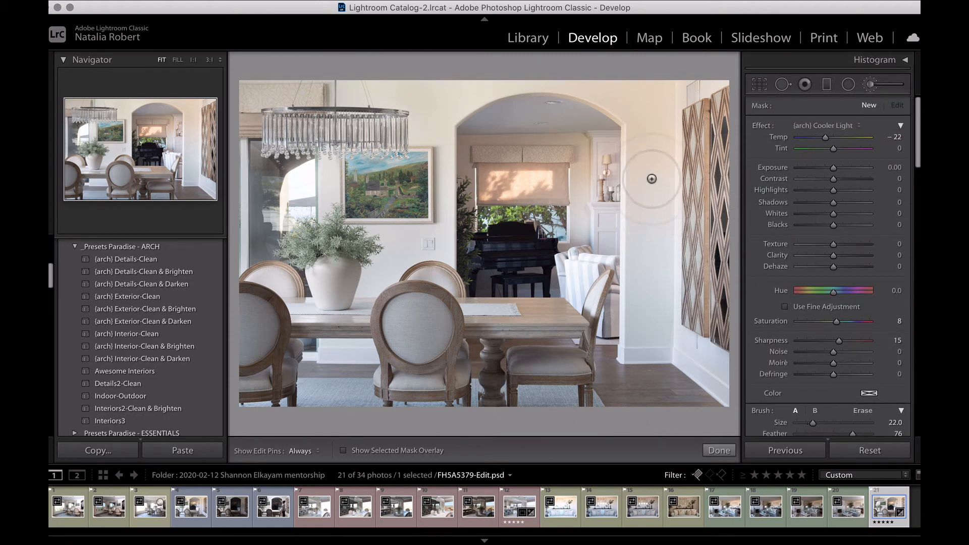
scroll(652, 179, up, 2)
scroll(652, 178, up, 1)
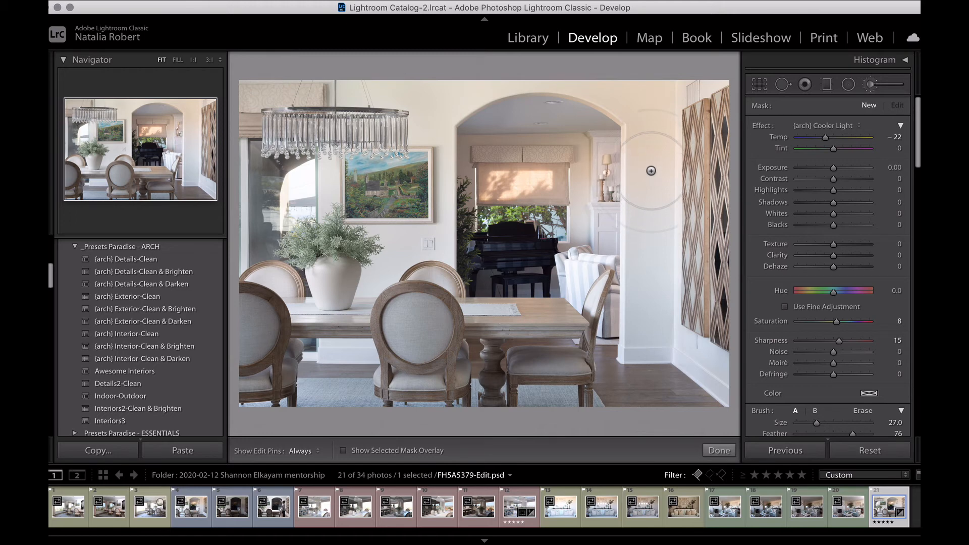
Paint the Cooler Light effect over the warm wall around the arch with the edit pin hidden, and delete that mask.
key(h)
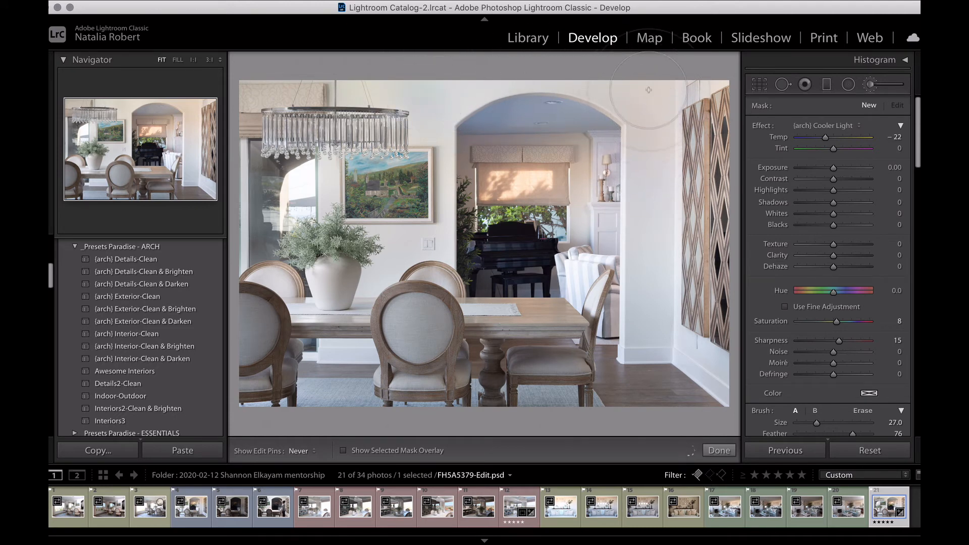
key(h)
click(650, 121)
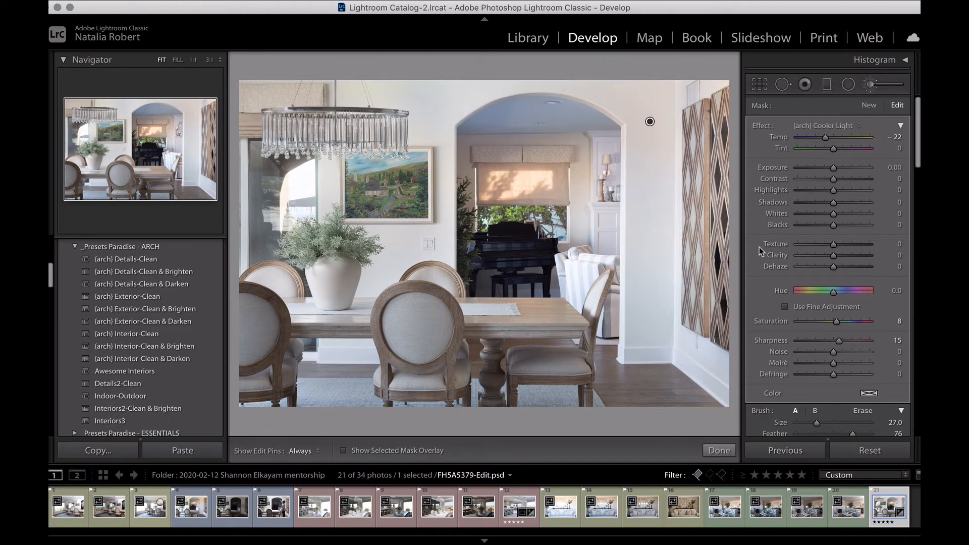
scroll(759, 247, down, 3)
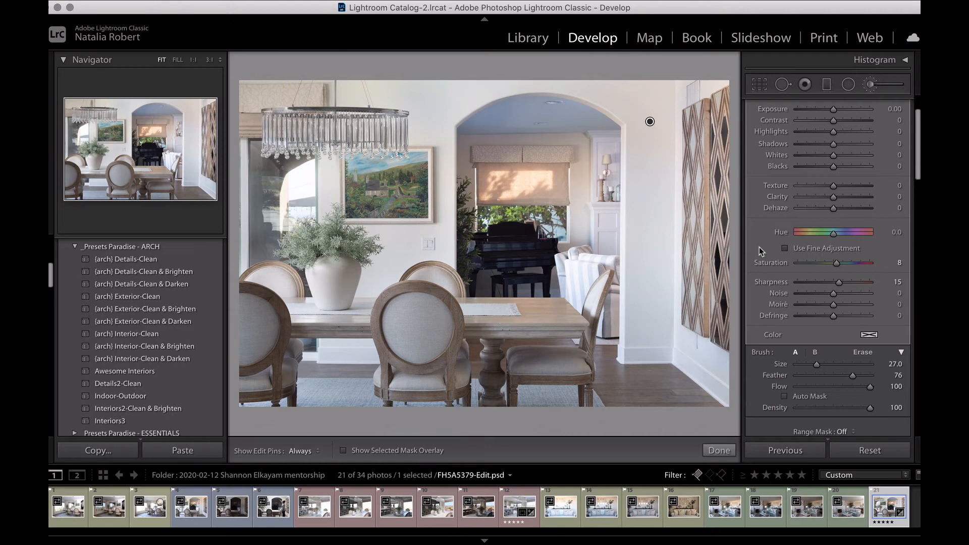
scroll(759, 247, up, 3)
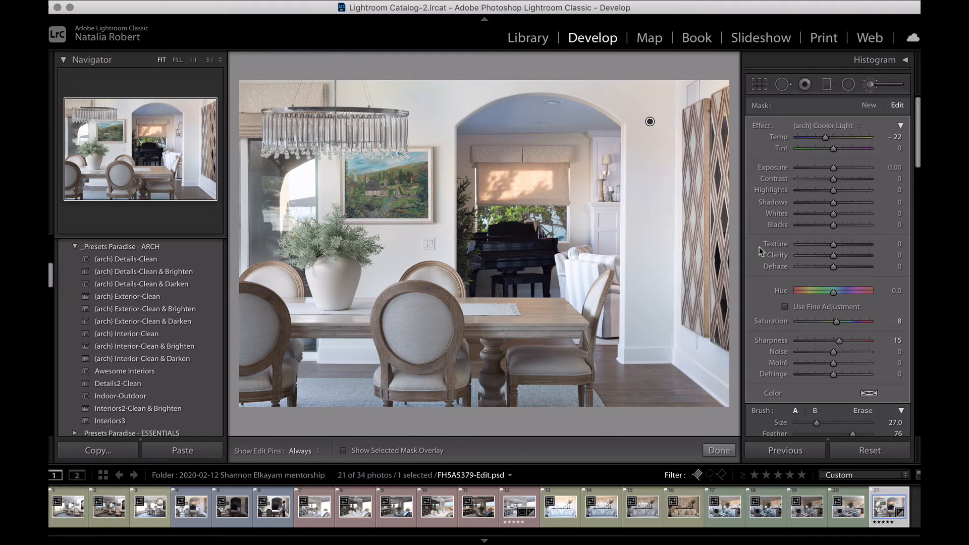
key(Delete)
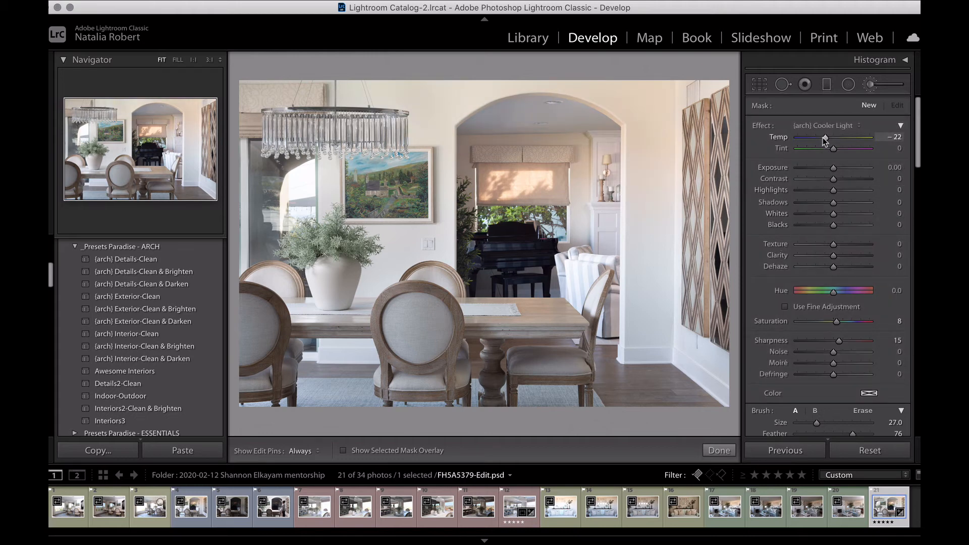
Set the brush Temp to -28 and size to 19.0, and paint the wall between the arch and the wooden panels.
drag(826, 140, 824, 139)
scroll(659, 151, down, 3)
scroll(658, 151, down, 1)
mouse_move(655, 164)
mouse_down()
mouse_move(638, 104)
mouse_move(597, 80)
mouse_move(563, 82)
mouse_move(662, 85)
mouse_move(654, 180)
mouse_move(656, 104)
mouse_up()
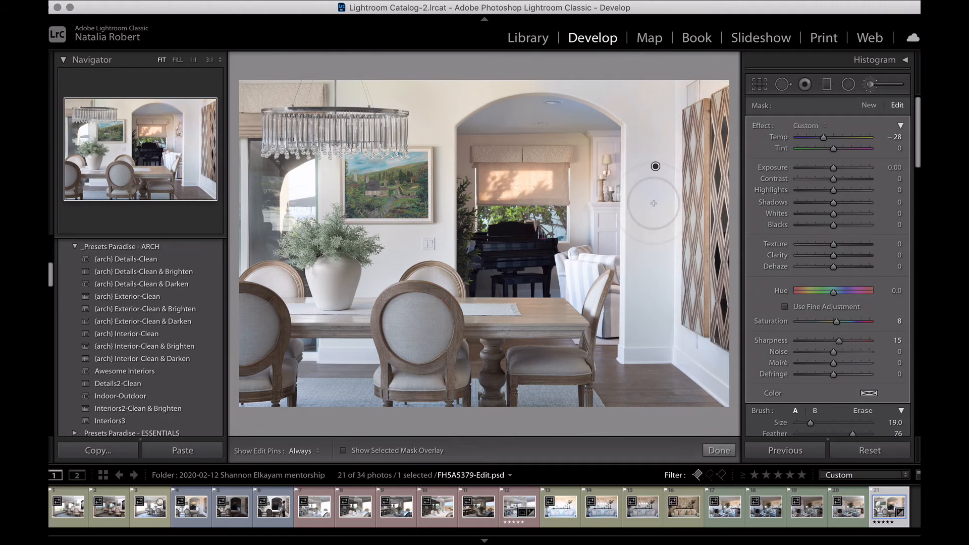
Extend the brushed mask over the wall above the arch, toggling the edit pin's visibility, and delete the mask.
key(h)
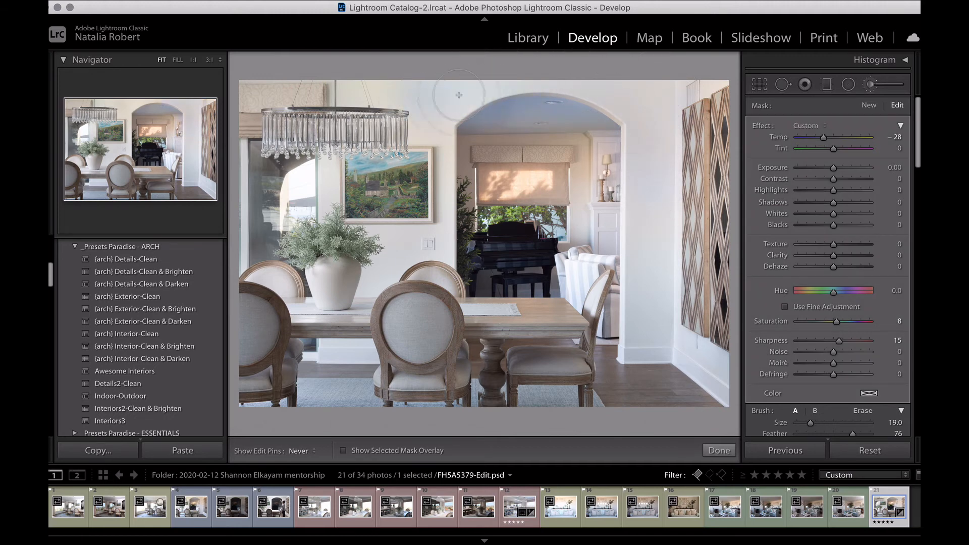
key(h)
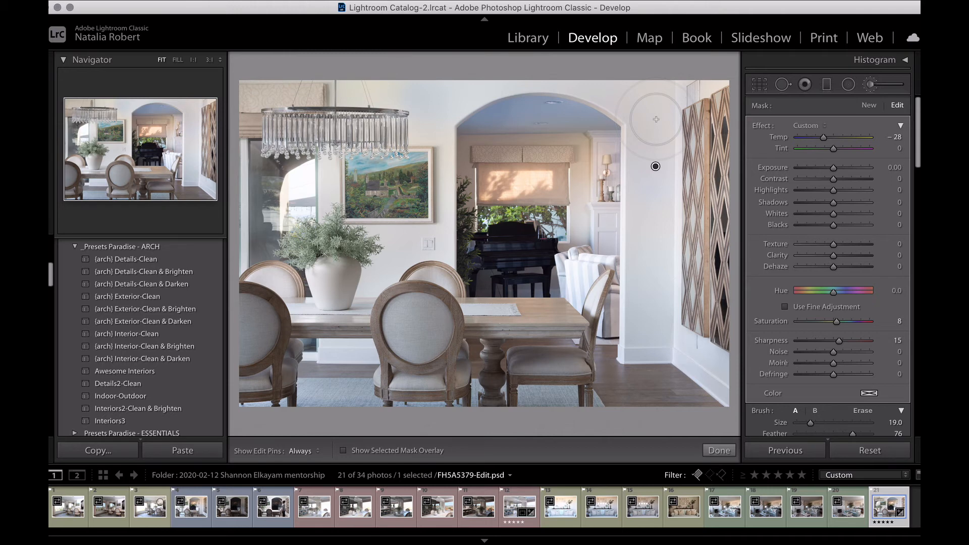
key(h)
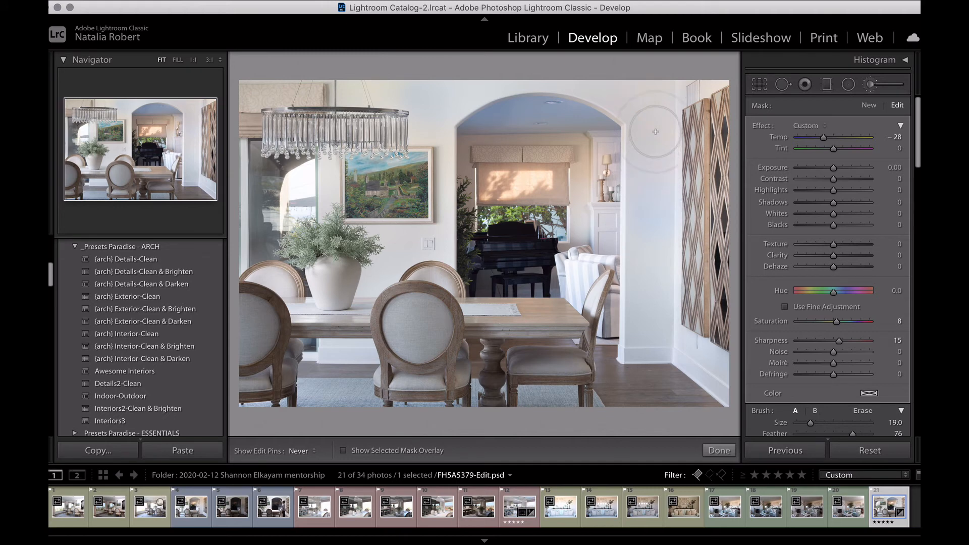
key(h)
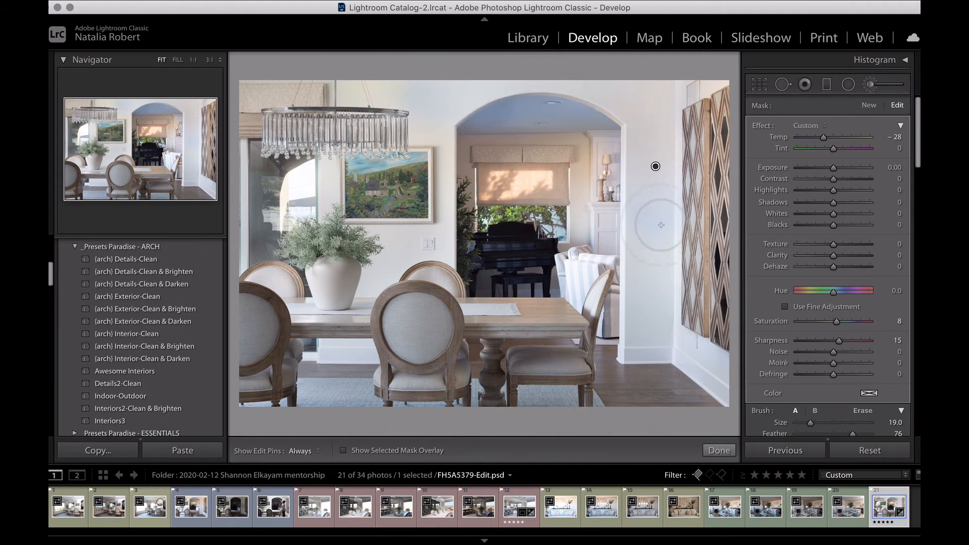
key(Delete)
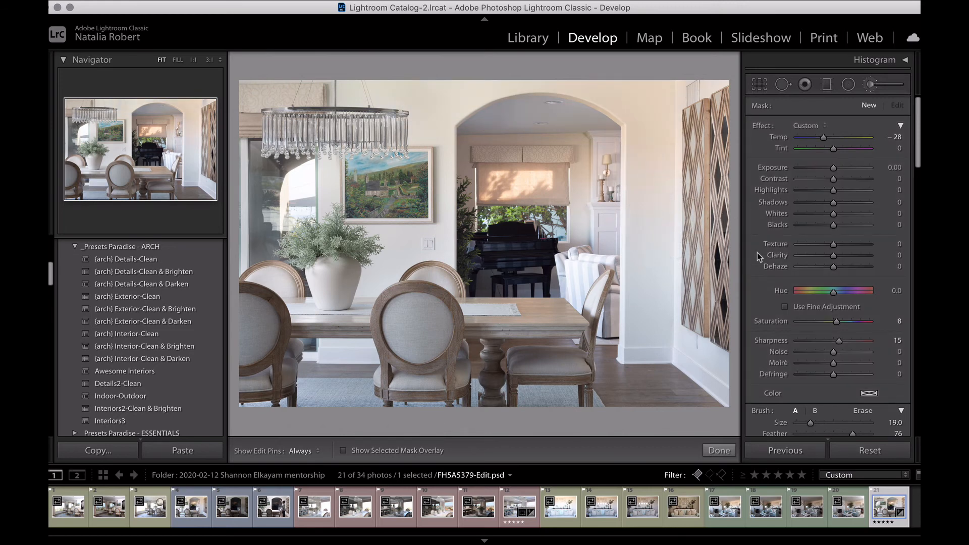
Apply a diagonal Graduated Filter with the (arch) Cooler Light effect from the upper wall beside the arch toward the table.
click(826, 86)
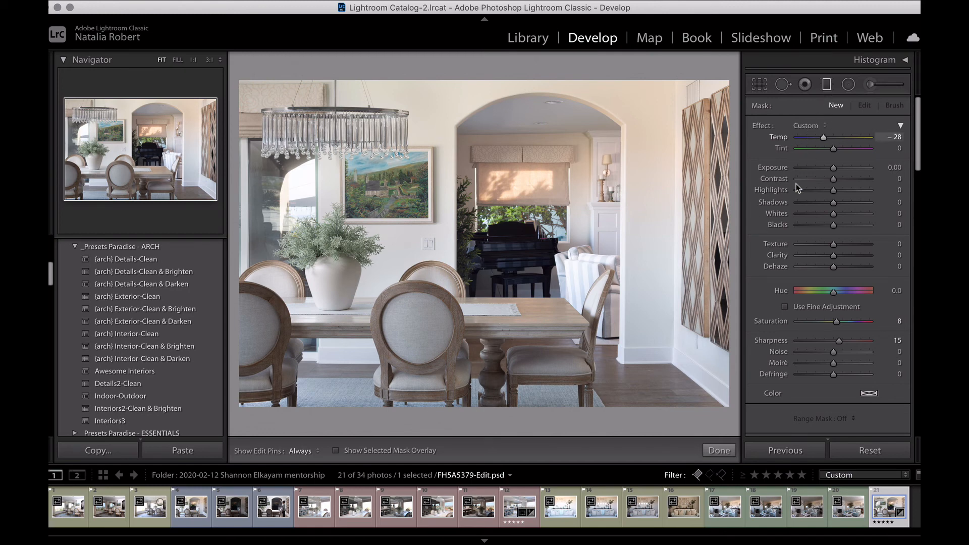
scroll(764, 395, down, 3)
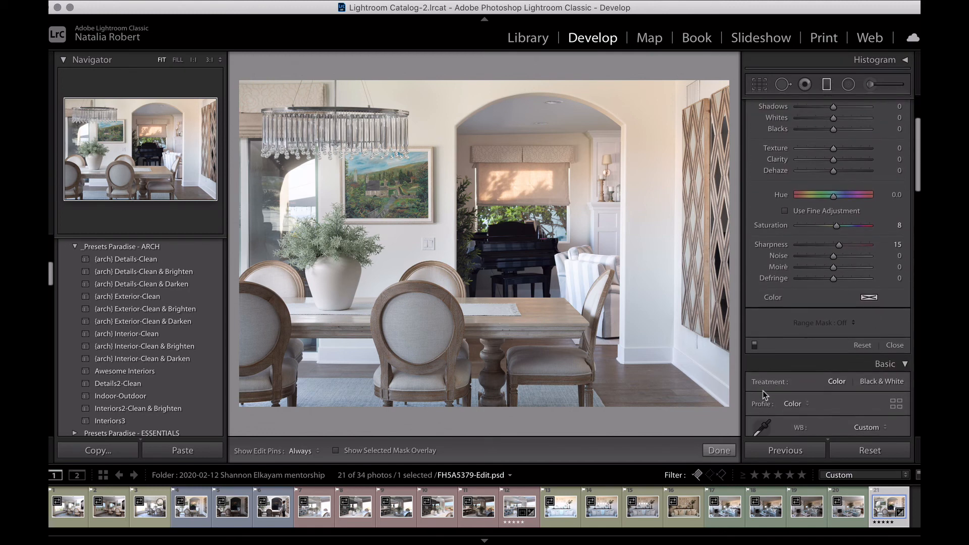
scroll(764, 394, up, 3)
click(811, 125)
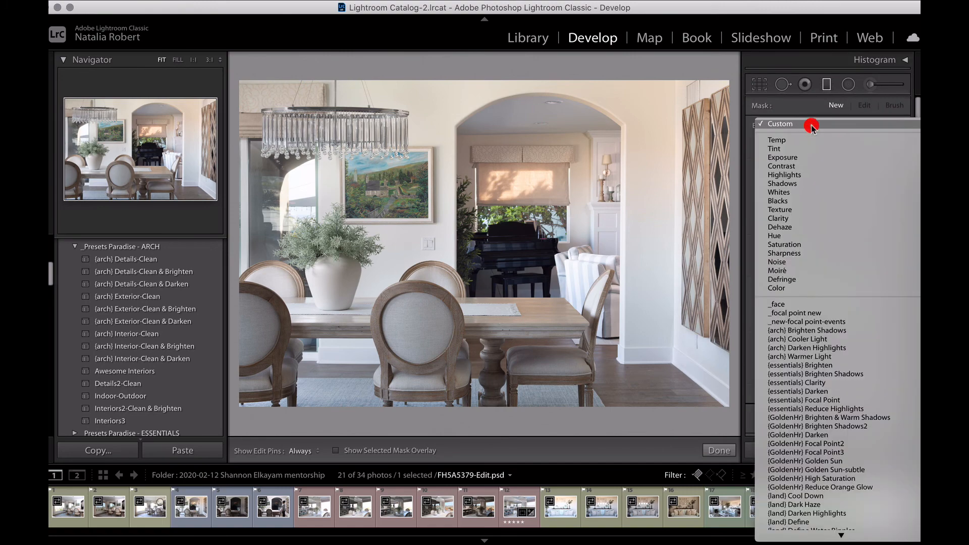
click(800, 340)
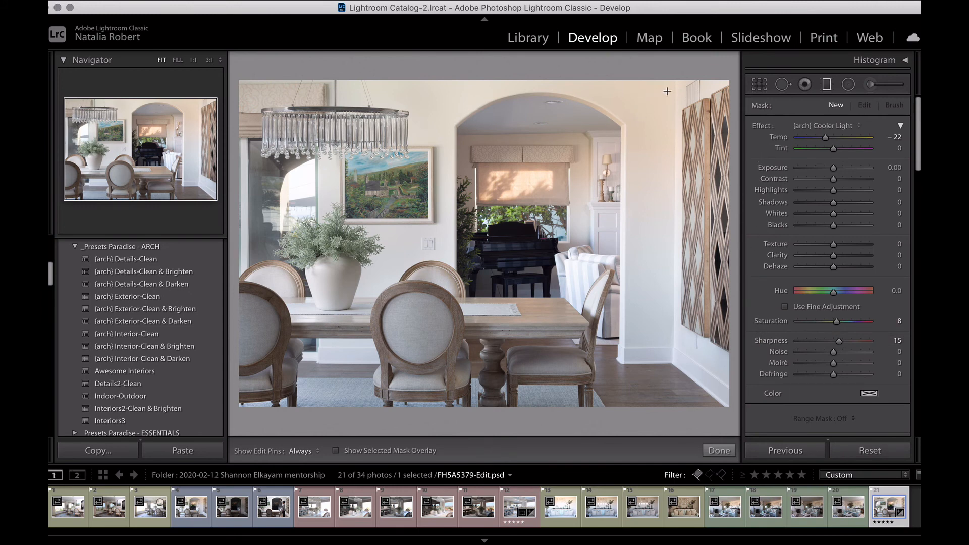
drag(670, 92, 557, 319)
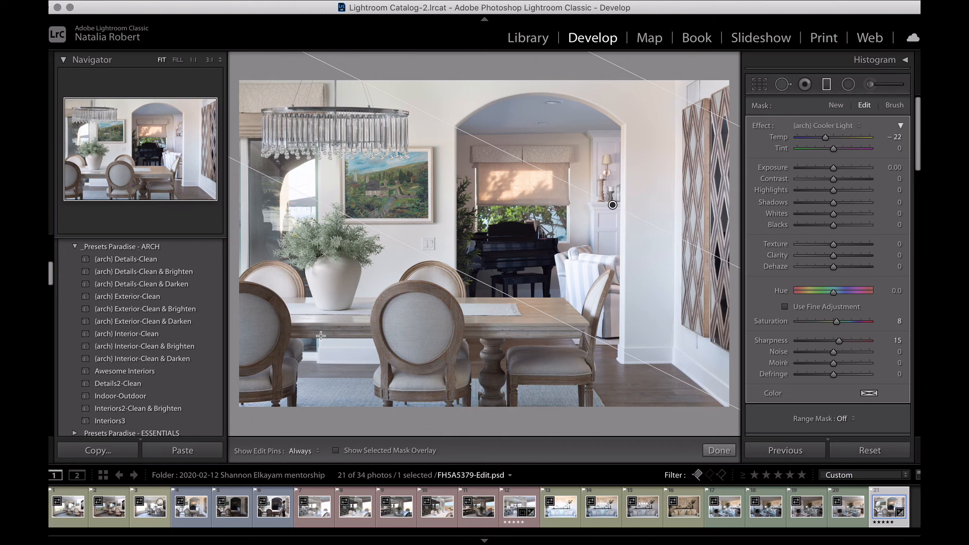
key(m)
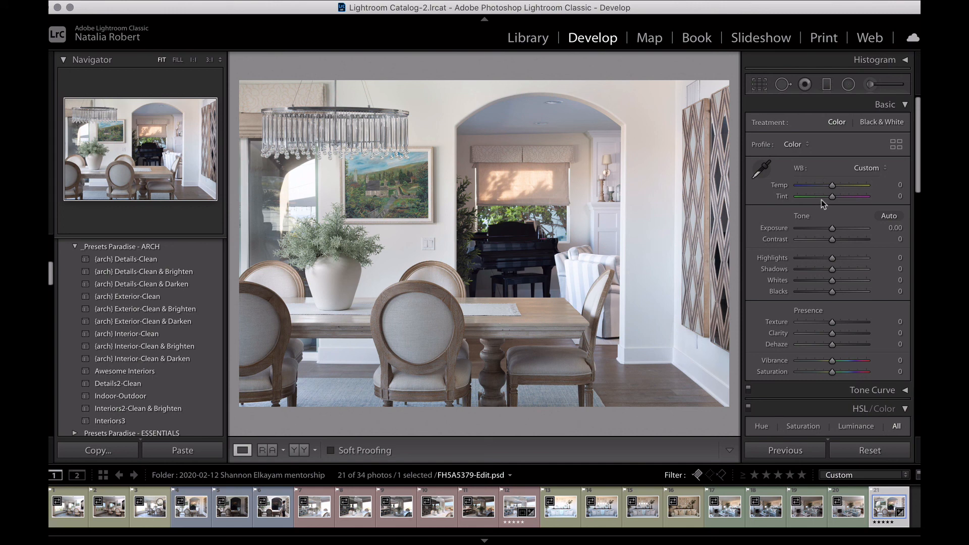
scroll(822, 199, down, 5)
scroll(821, 199, down, 3)
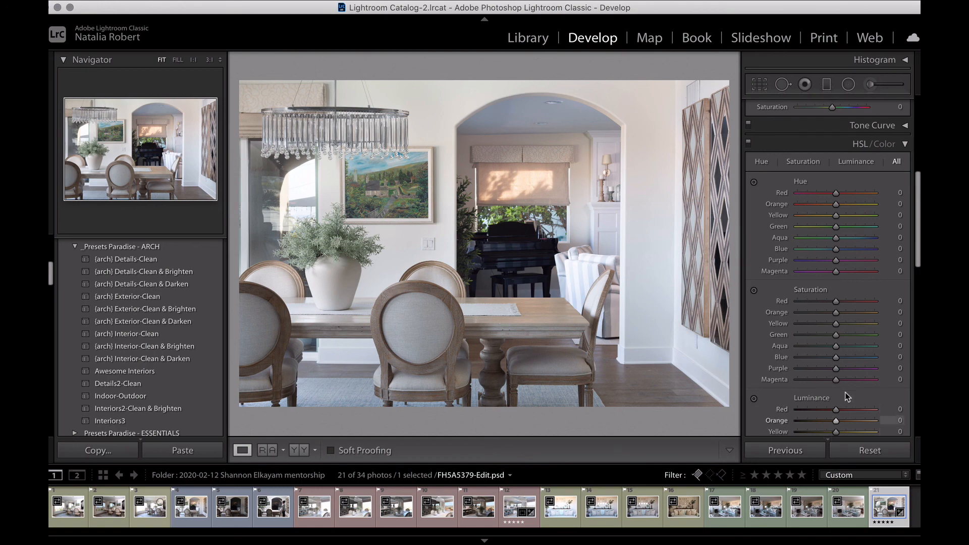
scroll(845, 393, up, 5)
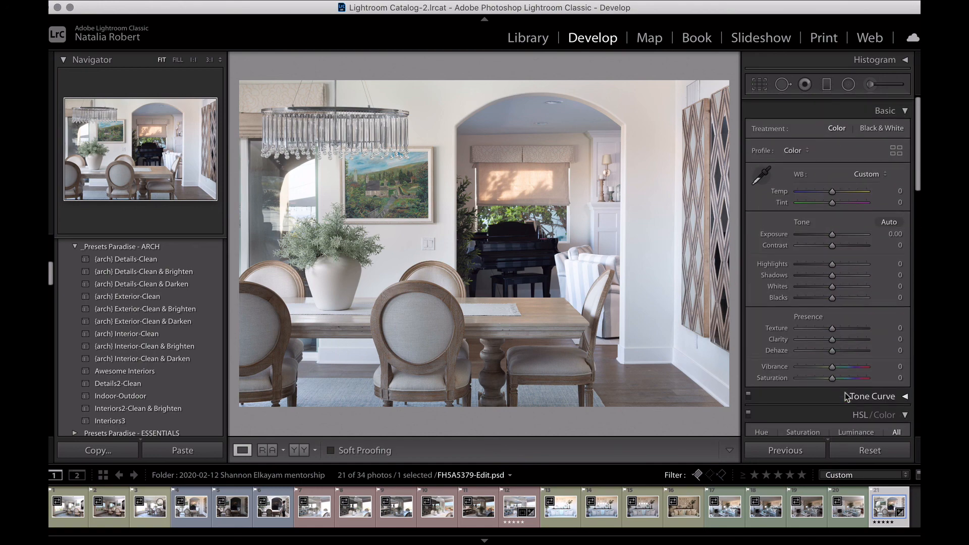